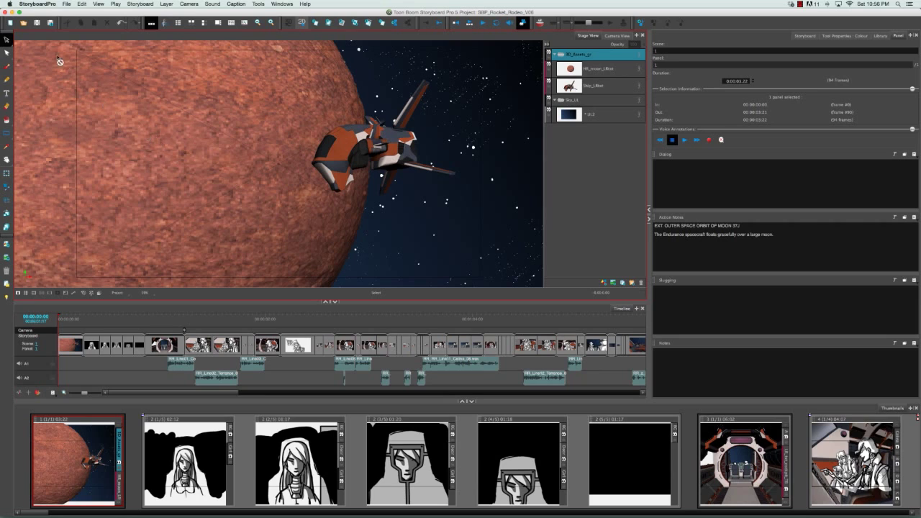
Step: Open the Export to Movie dialog from File > Export > Movie, then its destination folder browser
{"action": "left_click", "coordinate": [65, 4]}
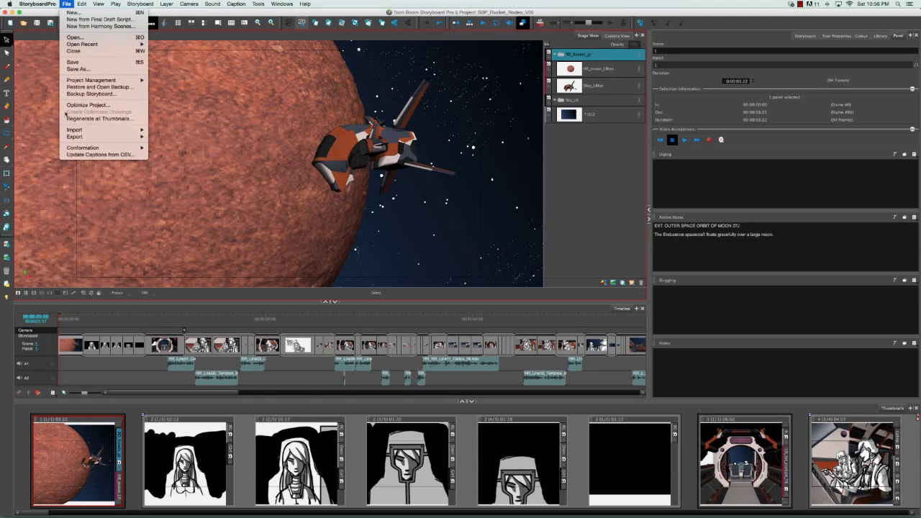
{"action": "mouse_move", "coordinate": [140, 137]}
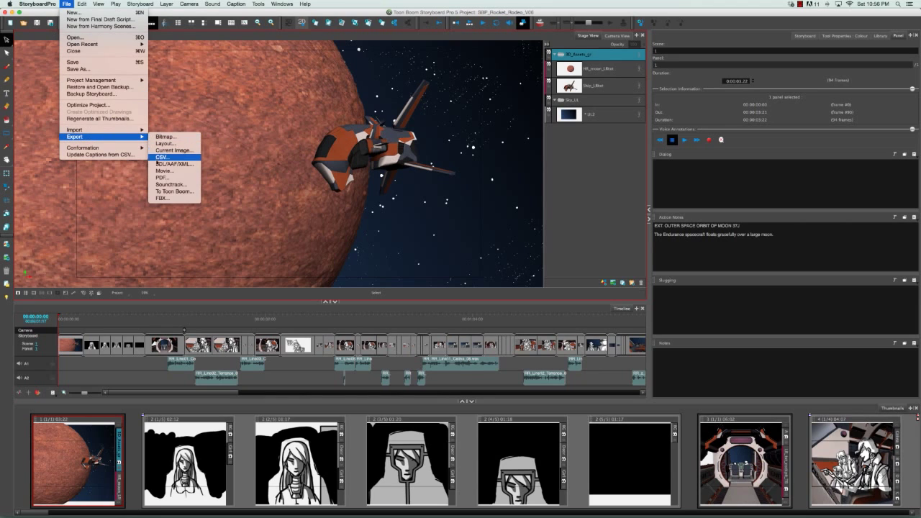
{"action": "left_click", "coordinate": [165, 170]}
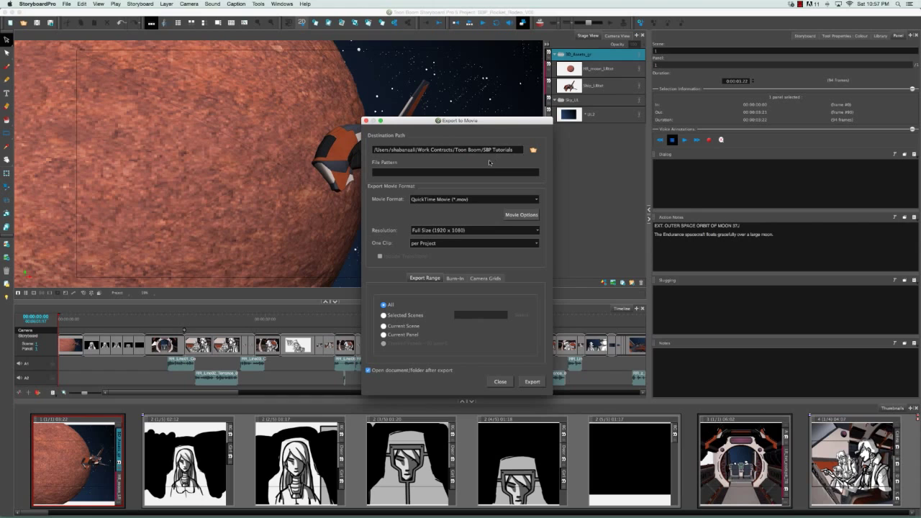
{"action": "left_click", "coordinate": [533, 150]}
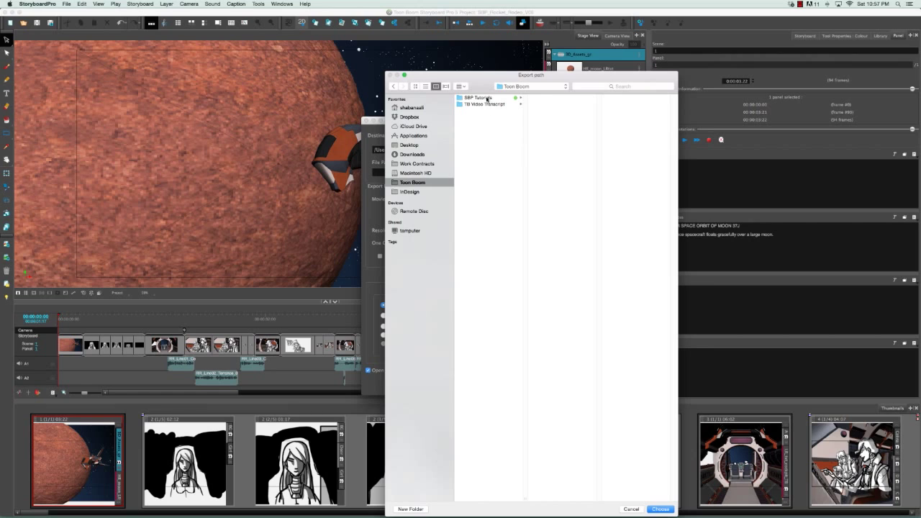
Step: Choose the SBP Tutorials folder as the movie's destination path
{"action": "left_click", "coordinate": [487, 99]}
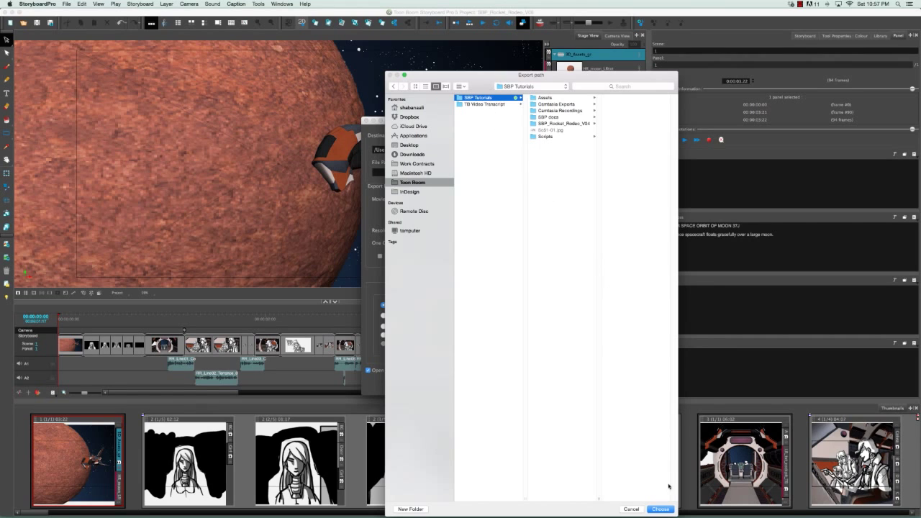
{"action": "left_click", "coordinate": [654, 509]}
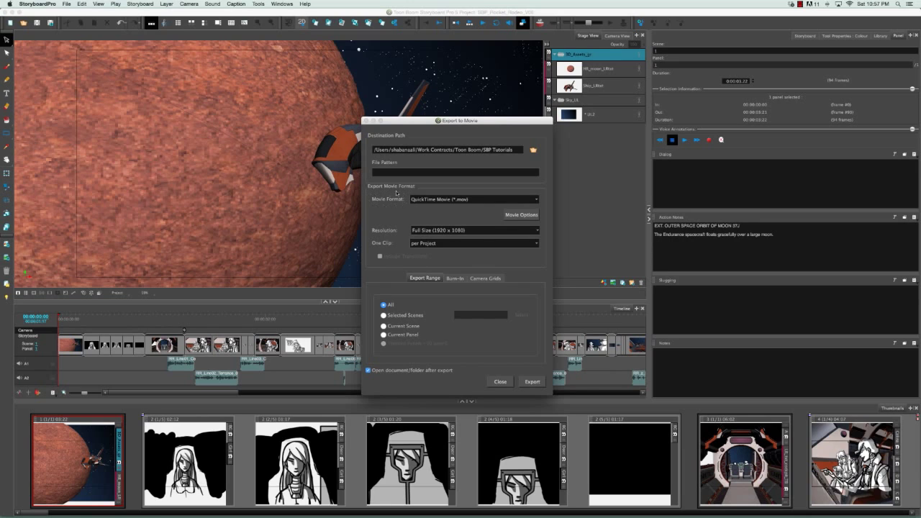
{"action": "left_click", "coordinate": [537, 199]}
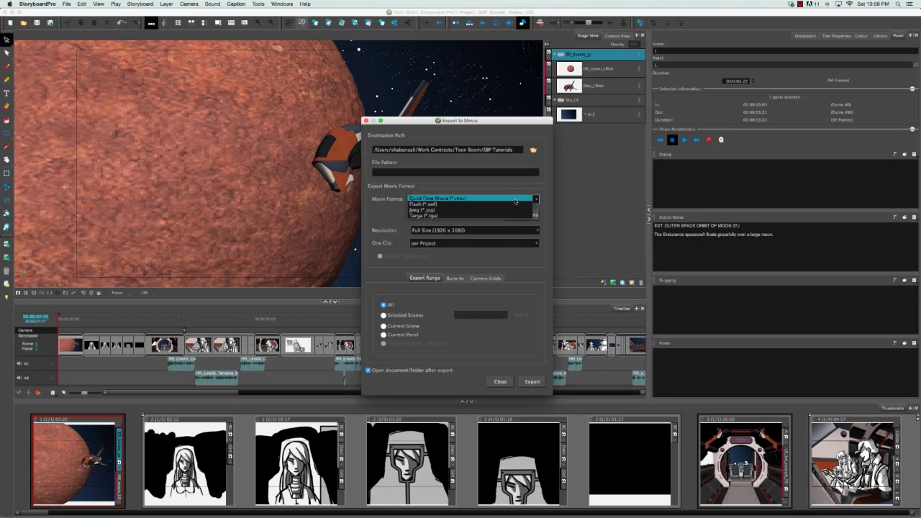
Step: Keep QuickTime Movie (*.mov) as the format and bring up its H.264 movie settings
{"action": "left_click", "coordinate": [516, 199]}
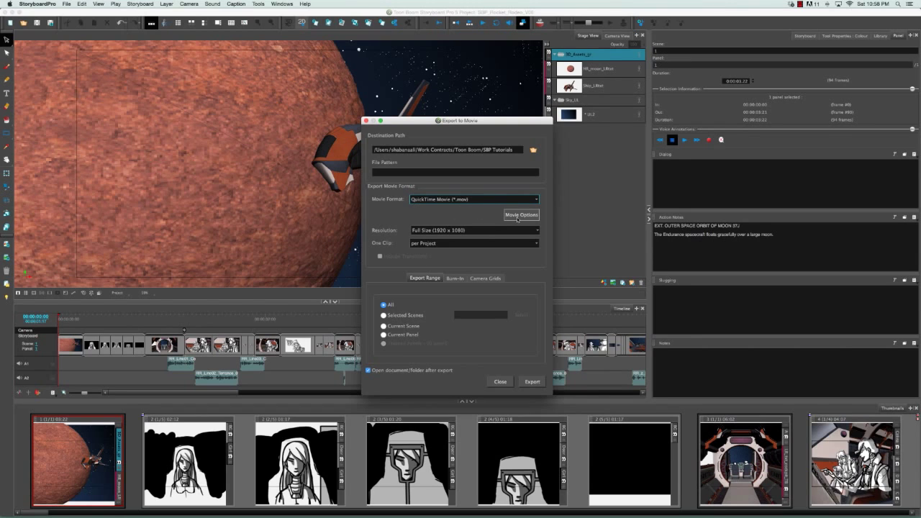
{"action": "left_click", "coordinate": [521, 216]}
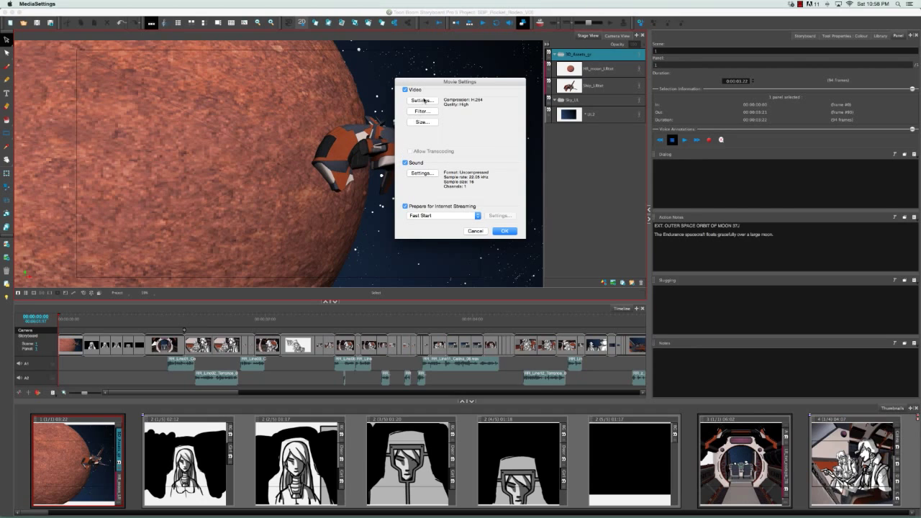
{"action": "left_click", "coordinate": [419, 101]}
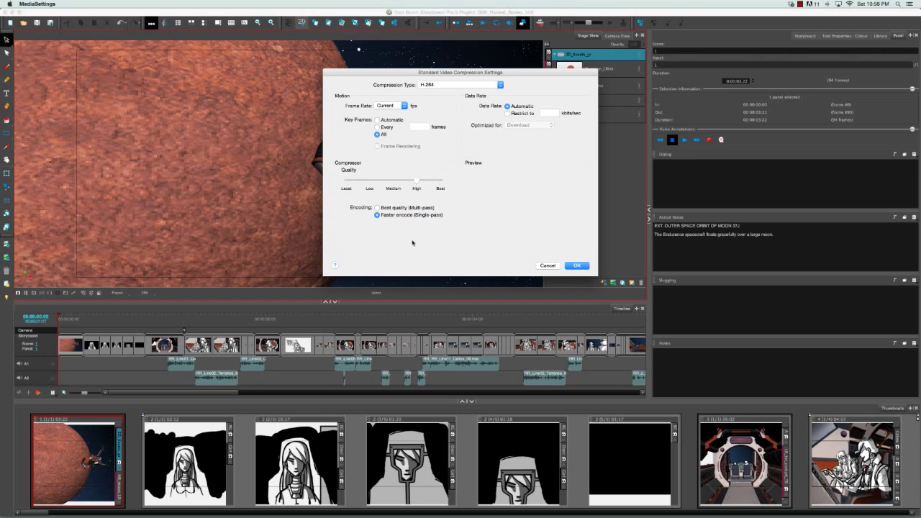
{"action": "left_click", "coordinate": [576, 265]}
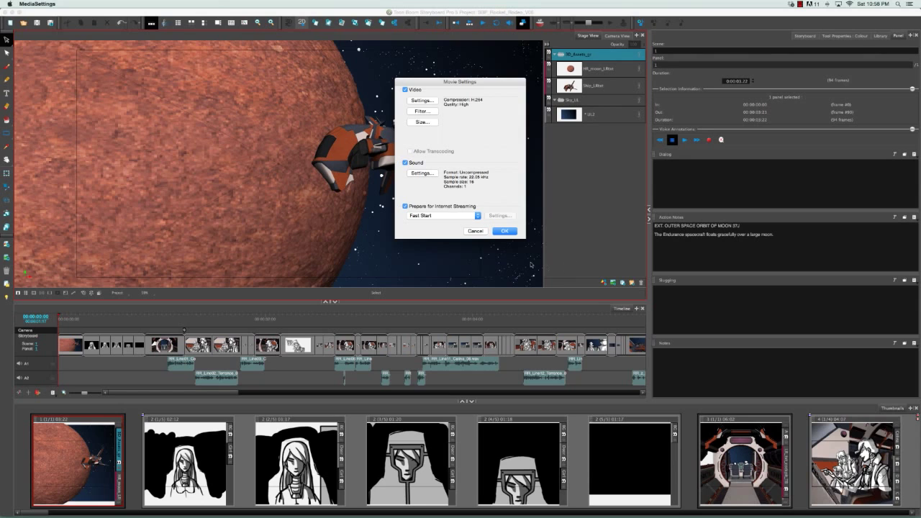
{"action": "left_click", "coordinate": [505, 231]}
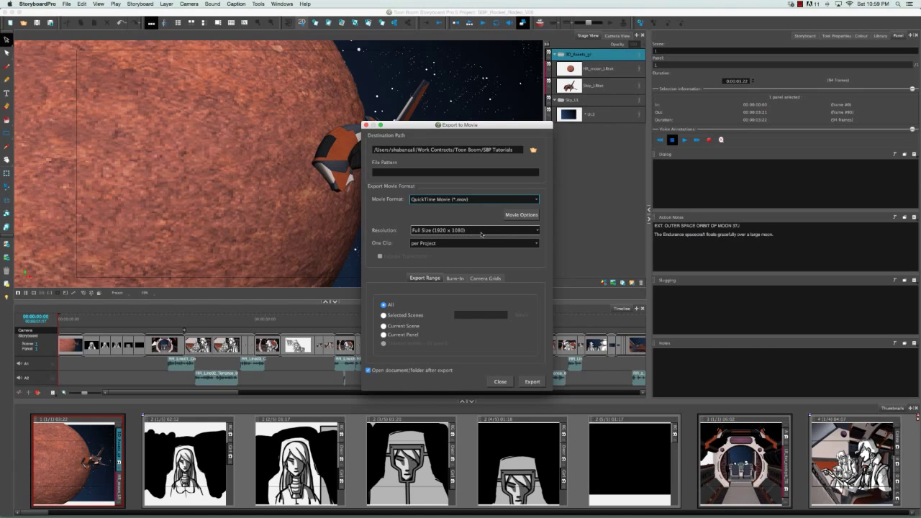
{"action": "left_click", "coordinate": [537, 230]}
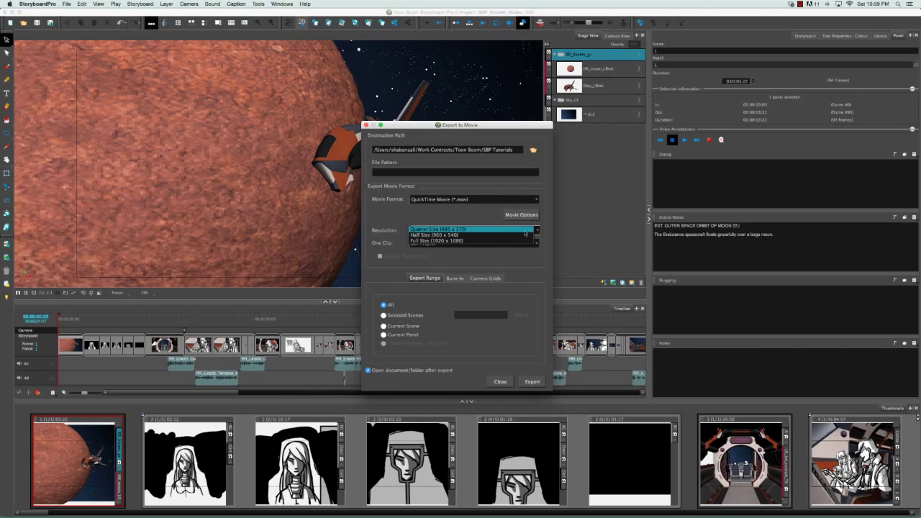
Step: Set resolution to Quarter Size (480 x 270), keep one clip per project, and choose Selected Scenes
{"action": "left_click", "coordinate": [526, 231]}
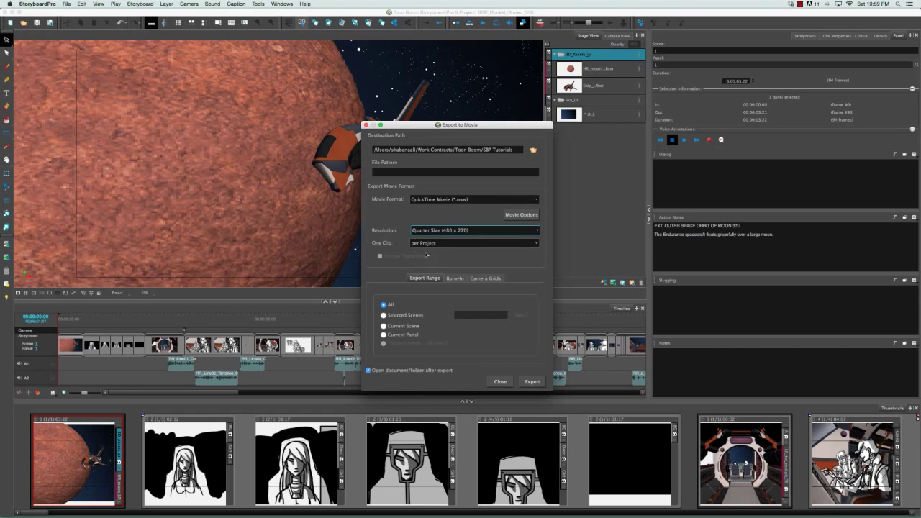
{"action": "left_click", "coordinate": [536, 245]}
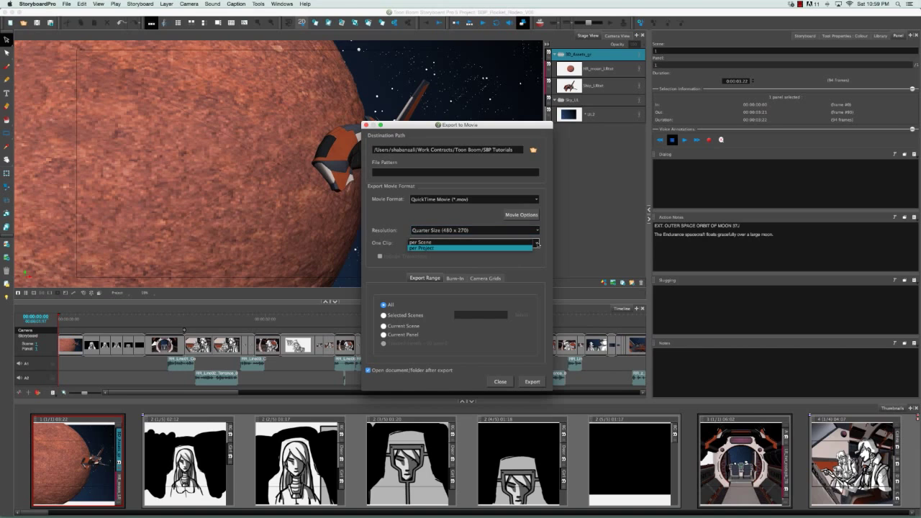
{"action": "left_click", "coordinate": [529, 243]}
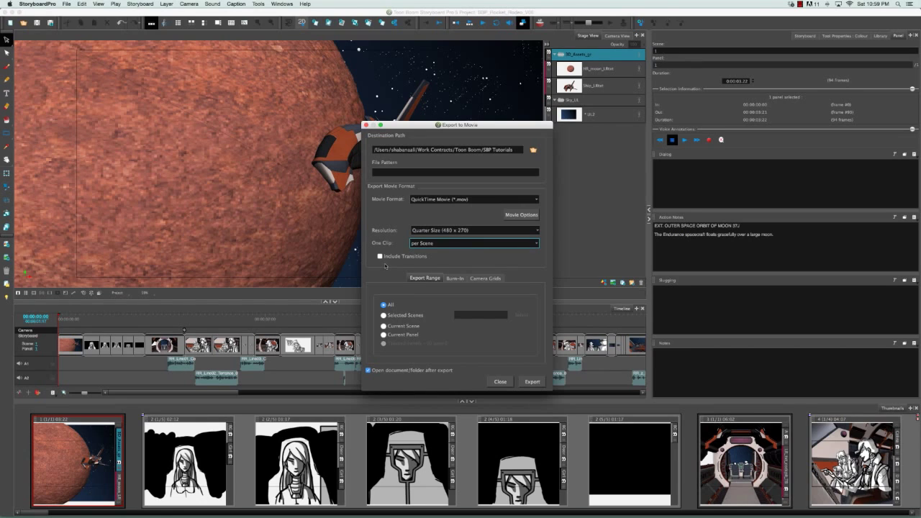
{"action": "left_click", "coordinate": [523, 246]}
{"action": "left_click", "coordinate": [526, 250]}
{"action": "left_click", "coordinate": [384, 315]}
Step: Pick scenes 2 through 6 for export, then switch the range to Current Panel
{"action": "left_click", "coordinate": [521, 315]}
{"action": "left_click", "coordinate": [439, 227]}
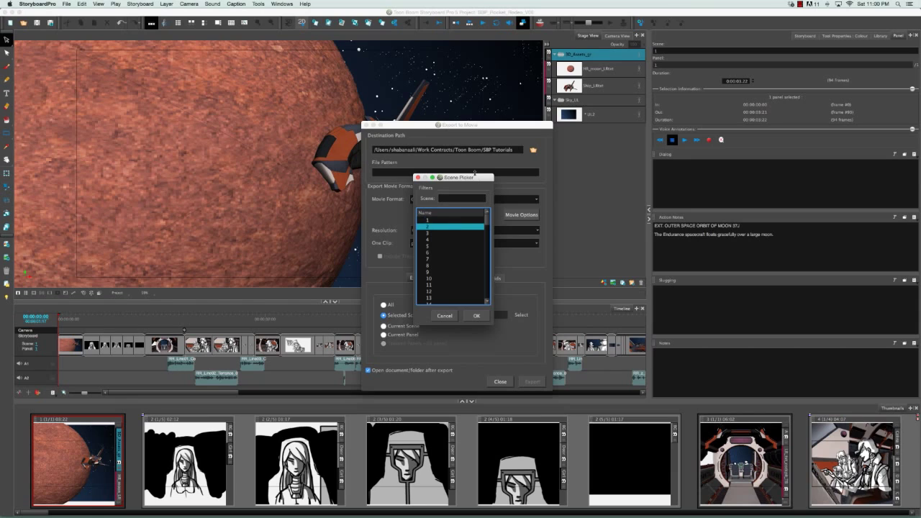
{"action": "left_click", "coordinate": [445, 234], "text": "shift"}
{"action": "left_click_drag", "start_coordinate": [445, 235], "coordinate": [447, 252]}
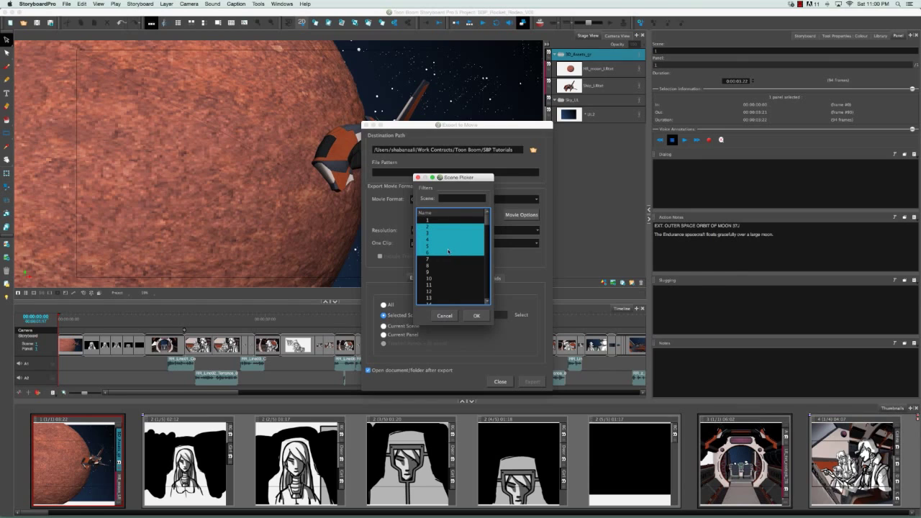
{"action": "left_click", "coordinate": [475, 317]}
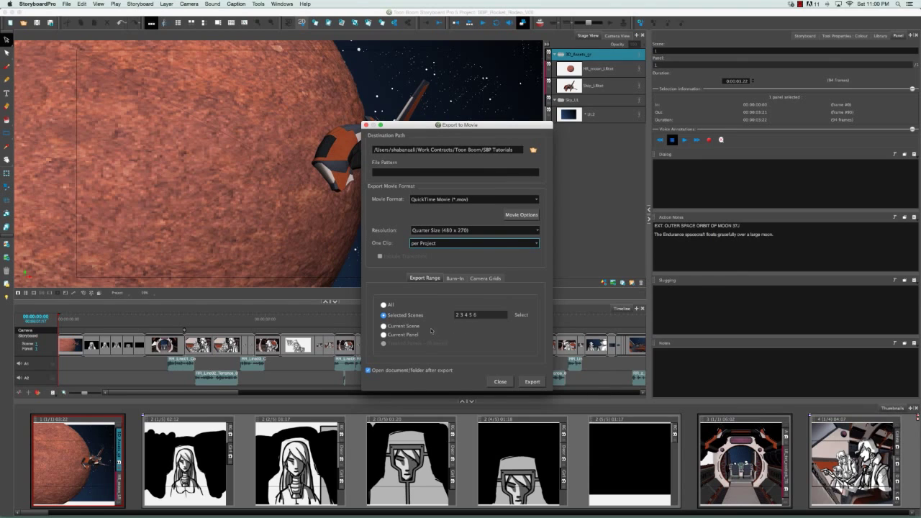
{"action": "left_click", "coordinate": [383, 326]}
{"action": "left_click", "coordinate": [383, 335]}
Step: Look through the Storyboard menu and close it without choosing a command
{"action": "left_click", "coordinate": [141, 4]}
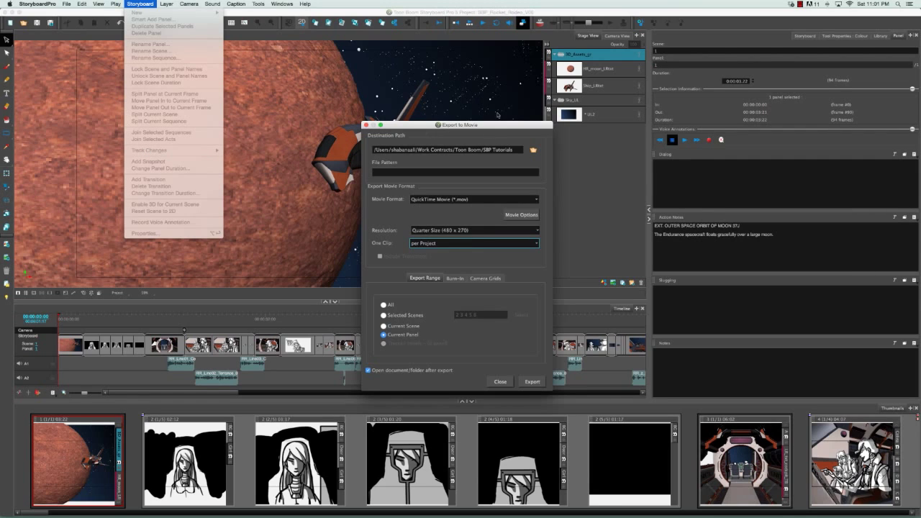
{"action": "left_click", "coordinate": [404, 357]}
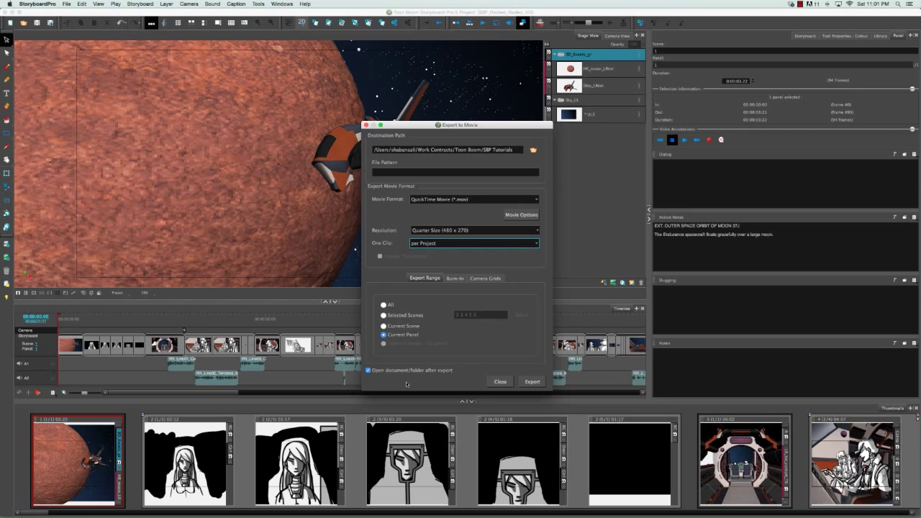
Step: Switch back to Selected Scenes (2–6) and export the quarter-size QuickTime movie
{"action": "left_click", "coordinate": [385, 316]}
{"action": "left_click", "coordinate": [532, 382]}
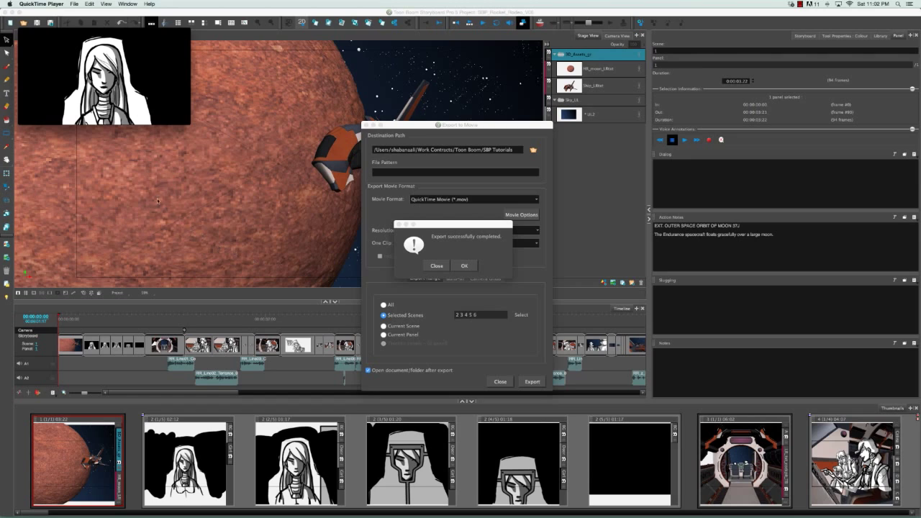
{"action": "mouse_move", "coordinate": [101, 119]}
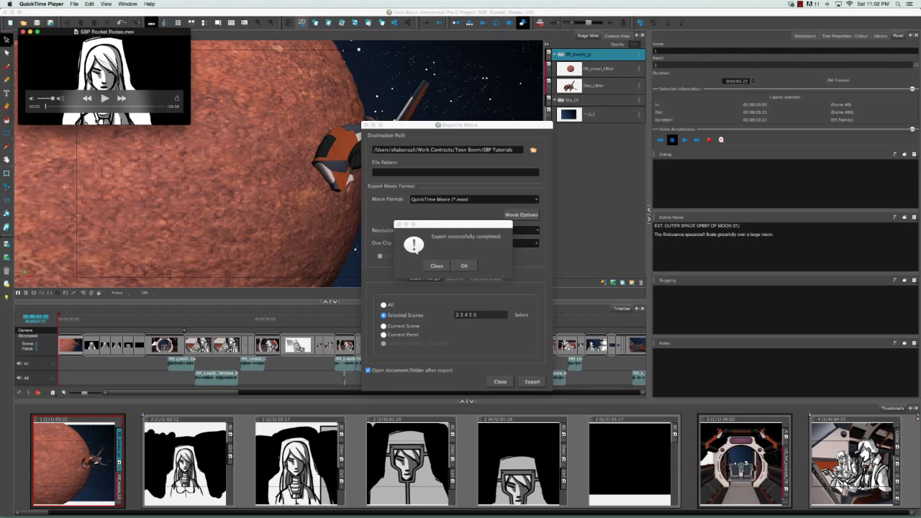
Step: Play SBP Rocket Rodeo.mov in QuickTime Player
{"action": "left_click", "coordinate": [105, 98]}
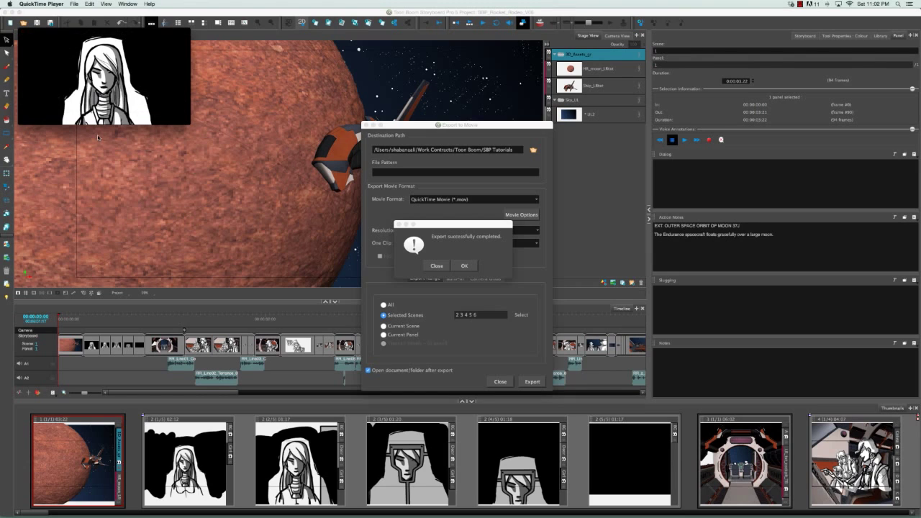